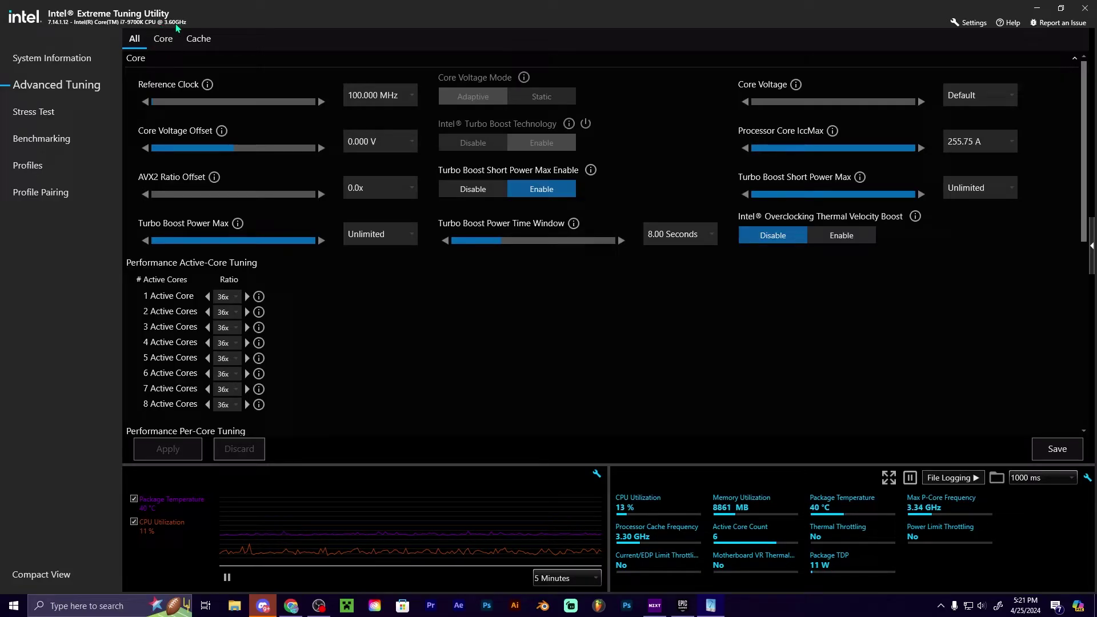
{"action": "left_click", "coordinate": [247, 297]}
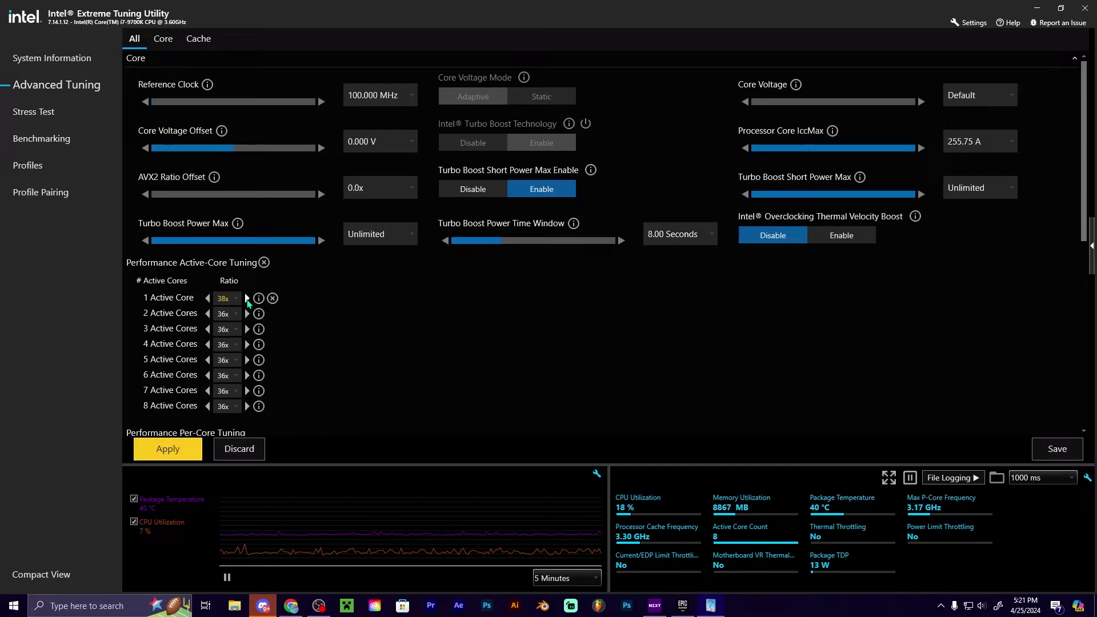
{"action": "left_click", "coordinate": [247, 298]}
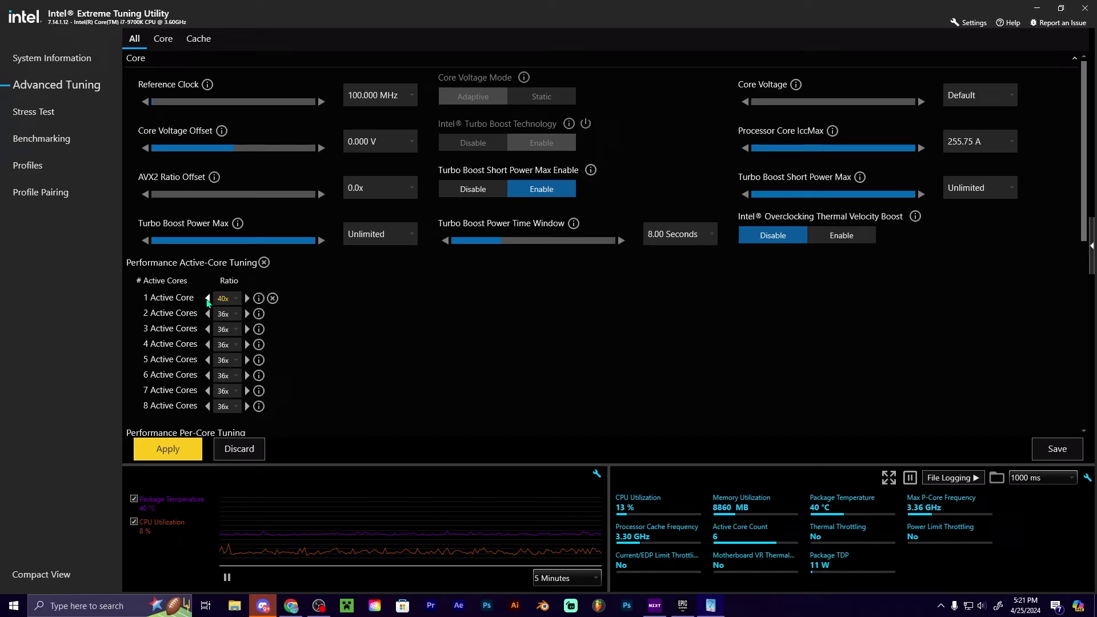
Step: Lower all eight Performance Active-Core ratios from 36x to 33x, leaving the changes unapplied
{"action": "left_click", "coordinate": [208, 298]}
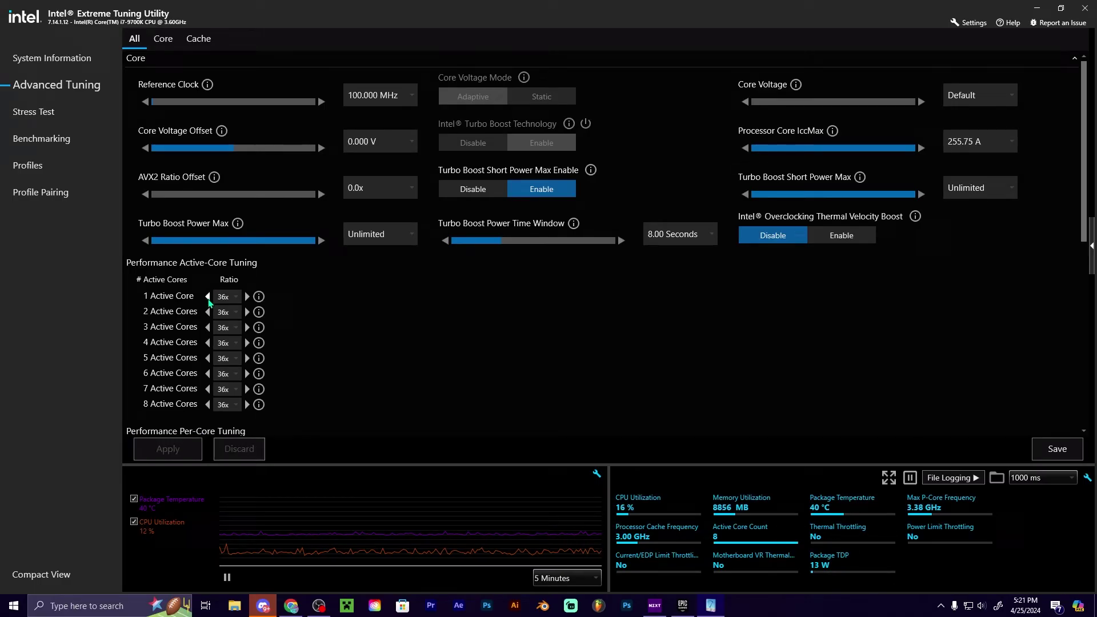
{"action": "left_click", "coordinate": [207, 299]}
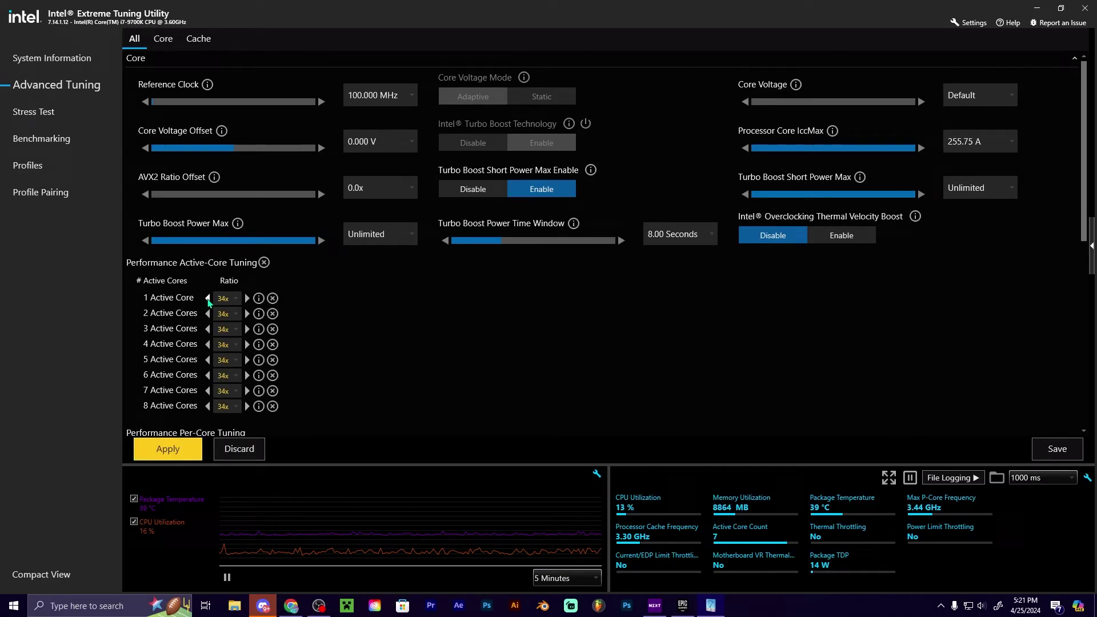
{"action": "left_click", "coordinate": [208, 299]}
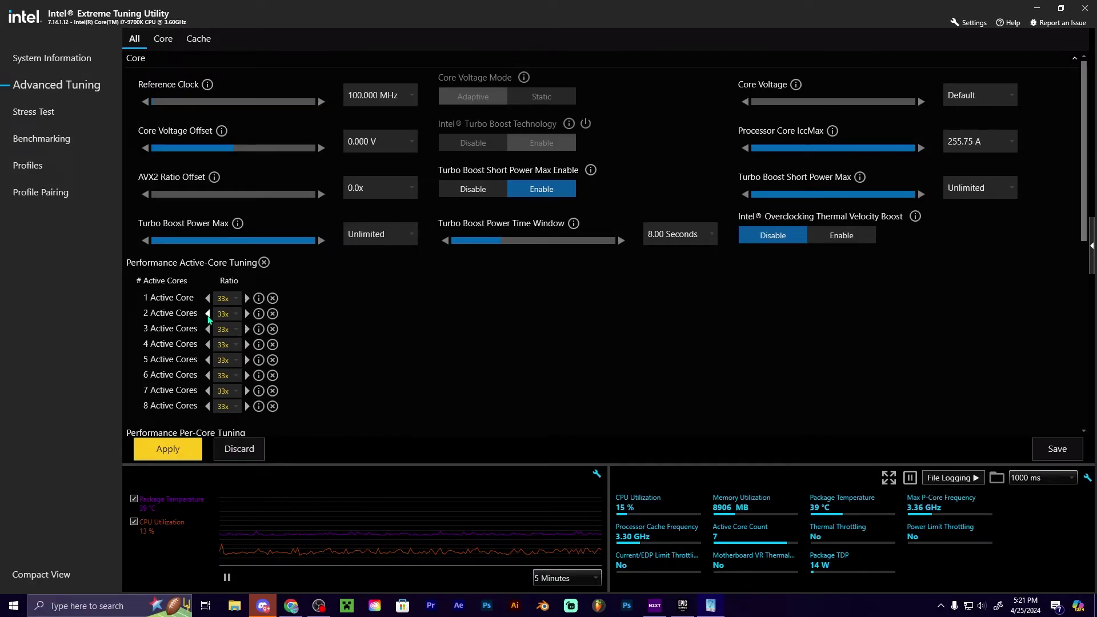